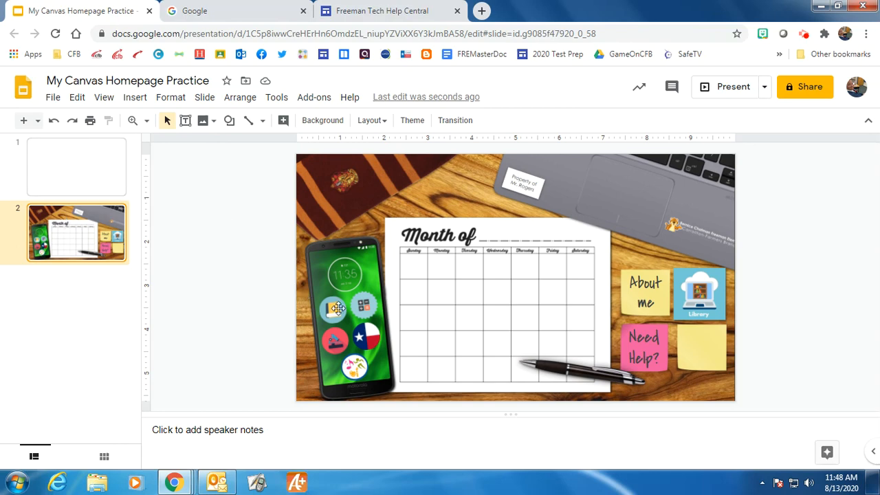
Check the links attached to the app icons on the phone in slide 2
click(369, 334)
click(338, 344)
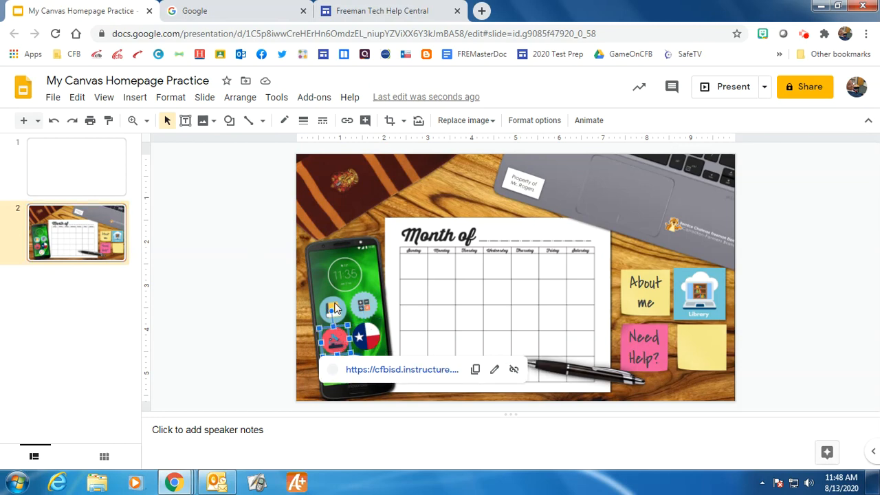
click(333, 308)
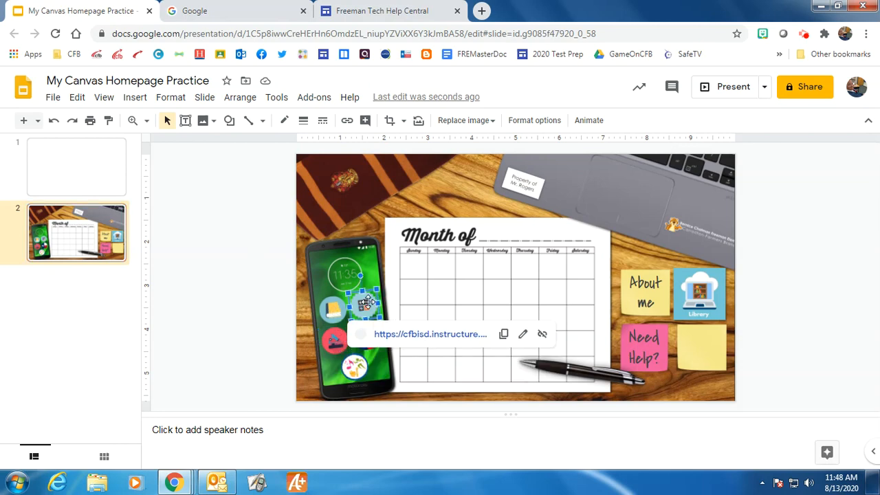
click(351, 362)
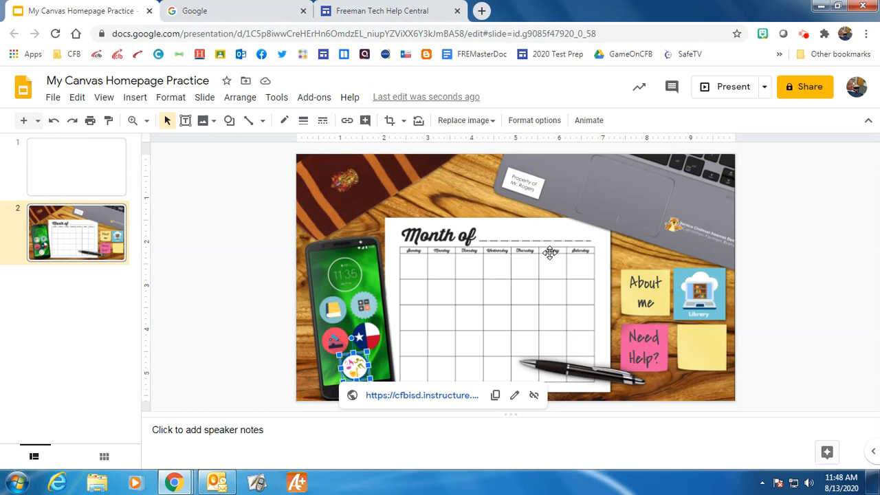
On blank slide 1, search the web for "wood grain desk background" images to insert
click(108, 170)
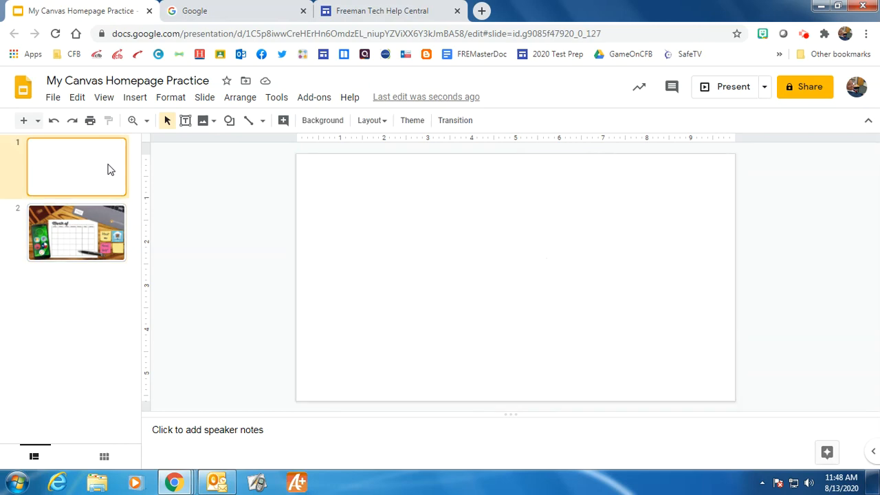
click(213, 123)
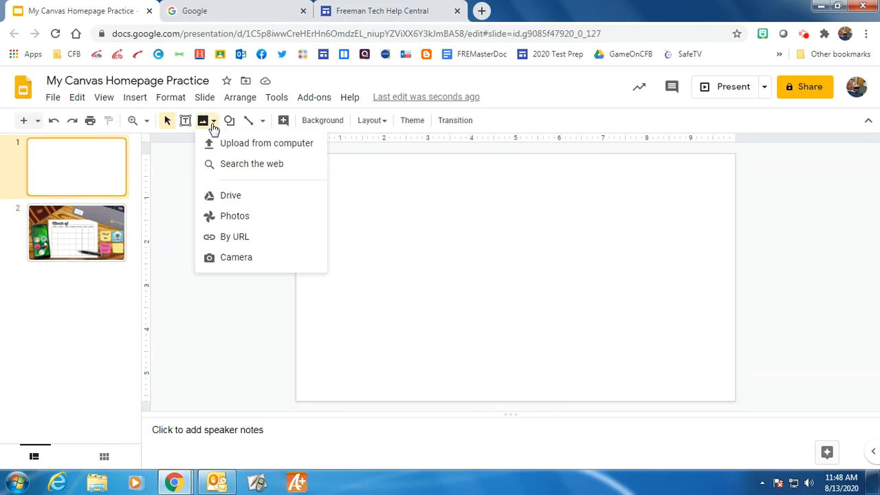
click(253, 167)
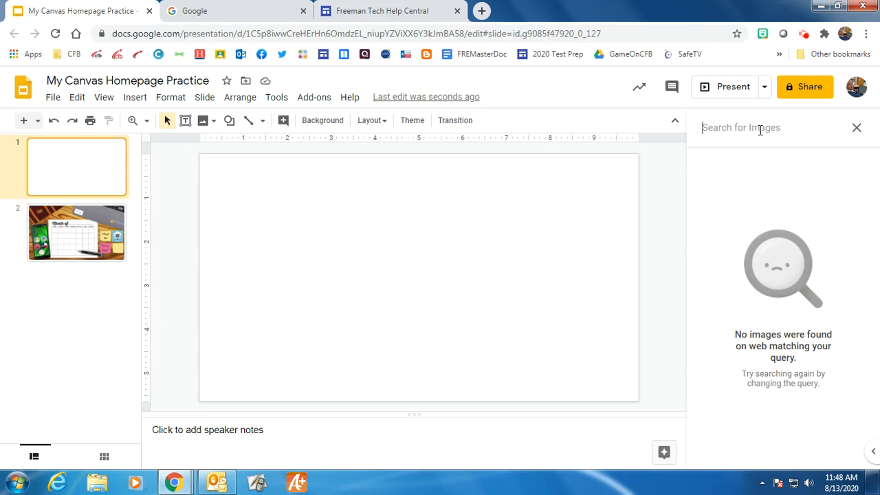
text(wood grain )
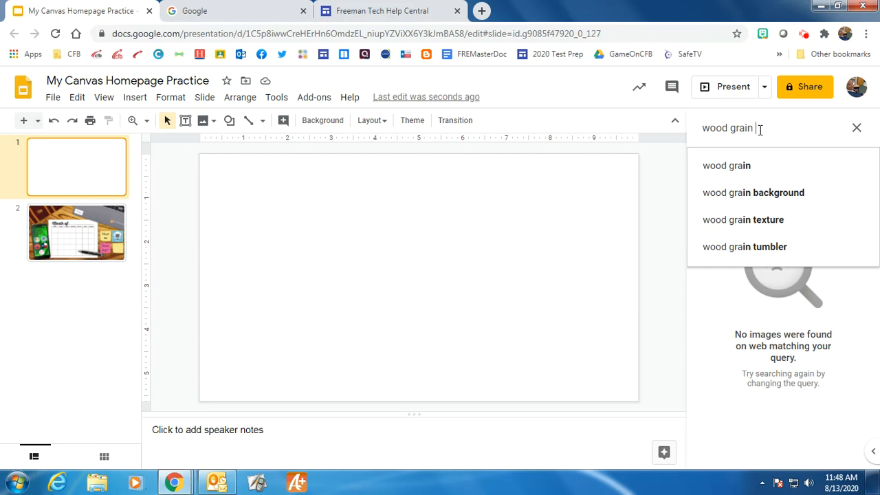
text(desk )
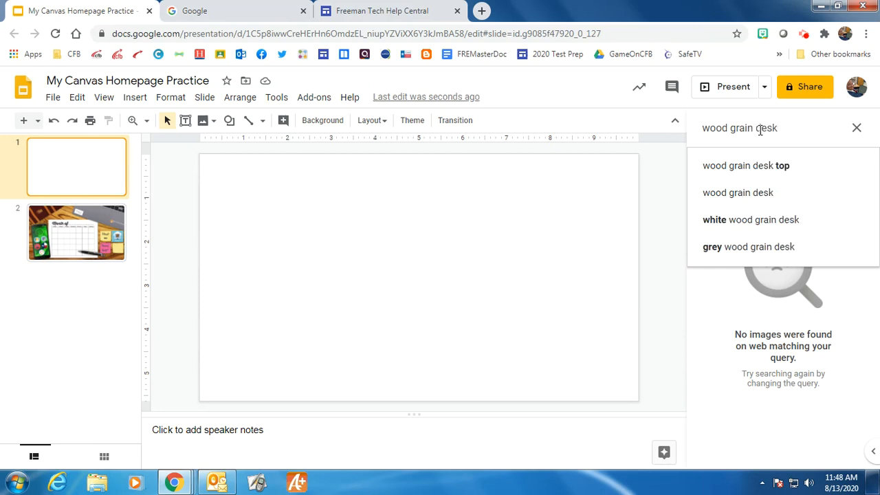
text(backgrou)
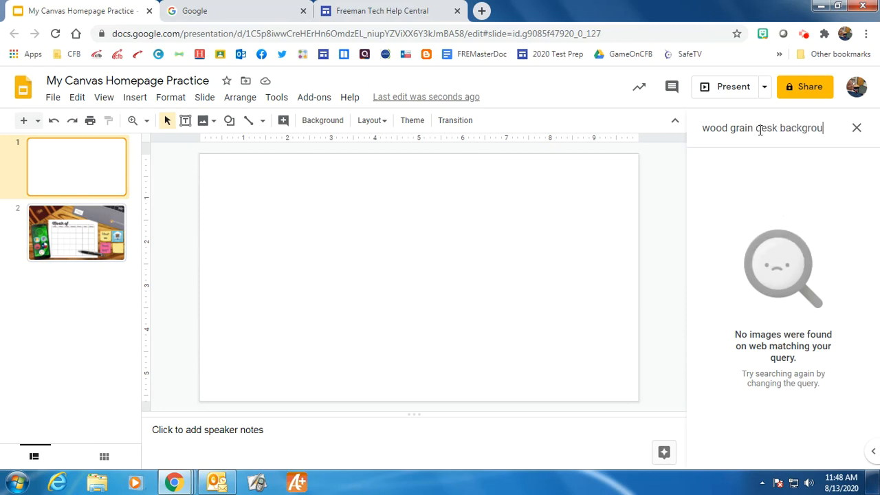
text(nd)
key(Return)
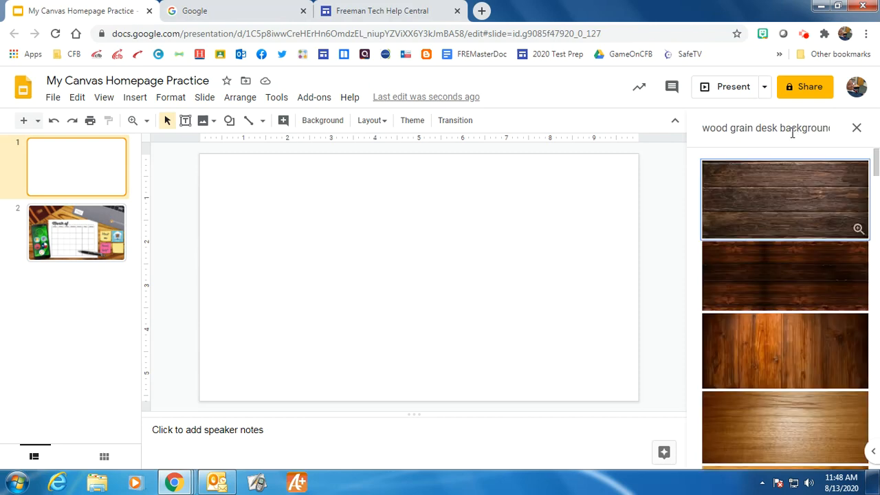
Insert the light-brown wood image with swirling grain and a dark knot from the search results into slide 1
scroll(763, 254, down, 4)
scroll(769, 266, down, 10)
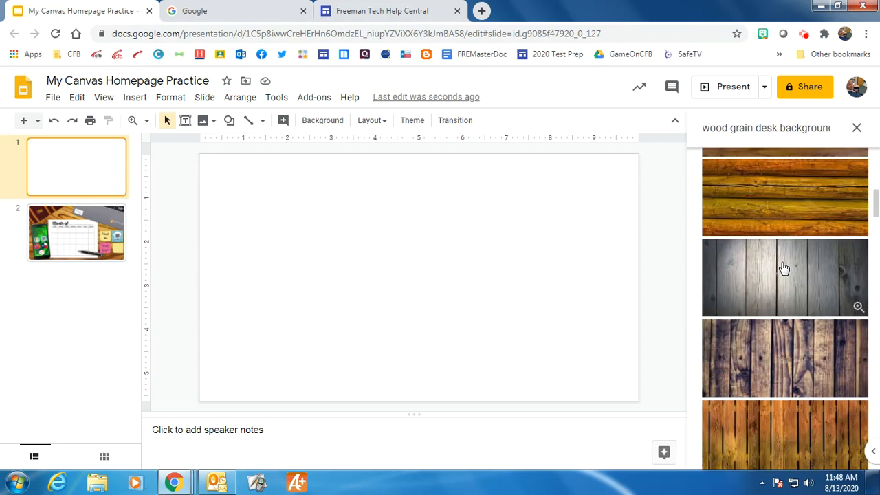
scroll(789, 274, down, 10)
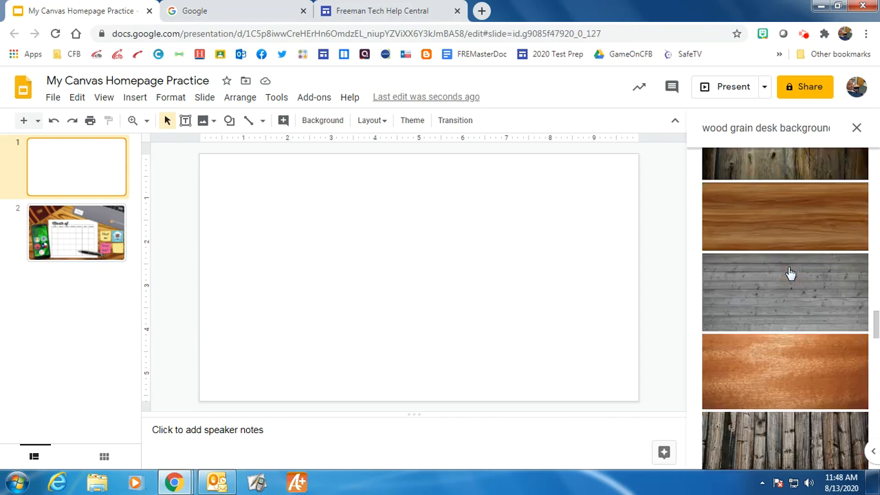
scroll(786, 266, up, 1)
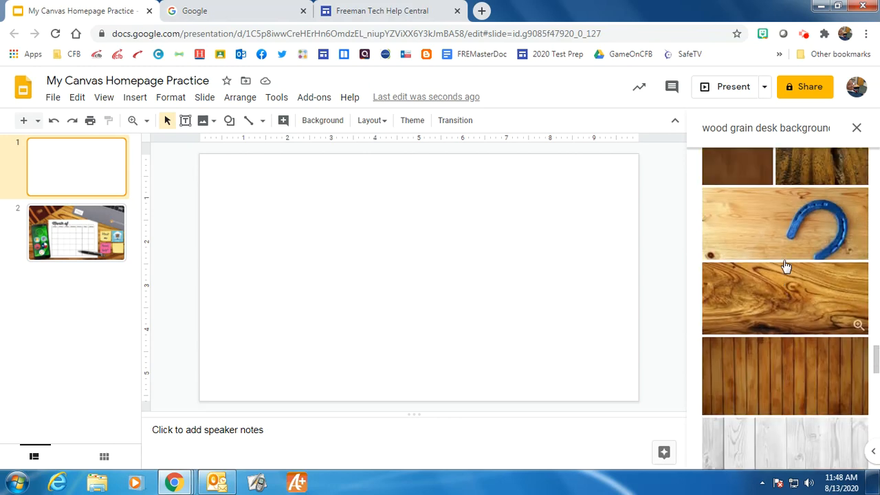
click(793, 291)
click(838, 459)
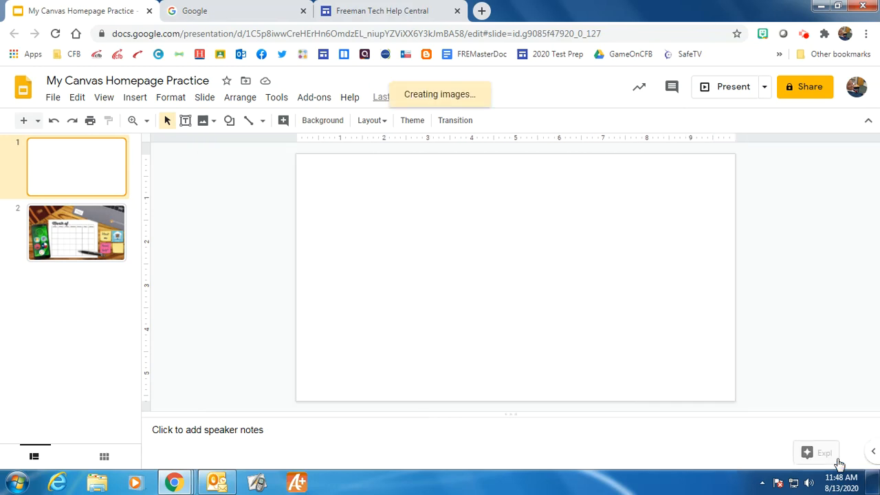
Align the wood image with the slide's upper-left corner and enlarge it to cover the whole slide
drag(426, 216, 420, 208)
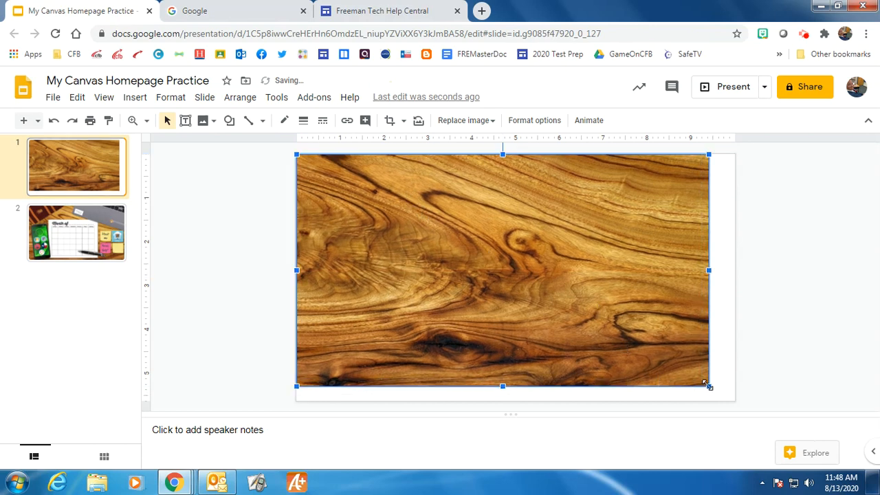
drag(710, 387, 732, 399)
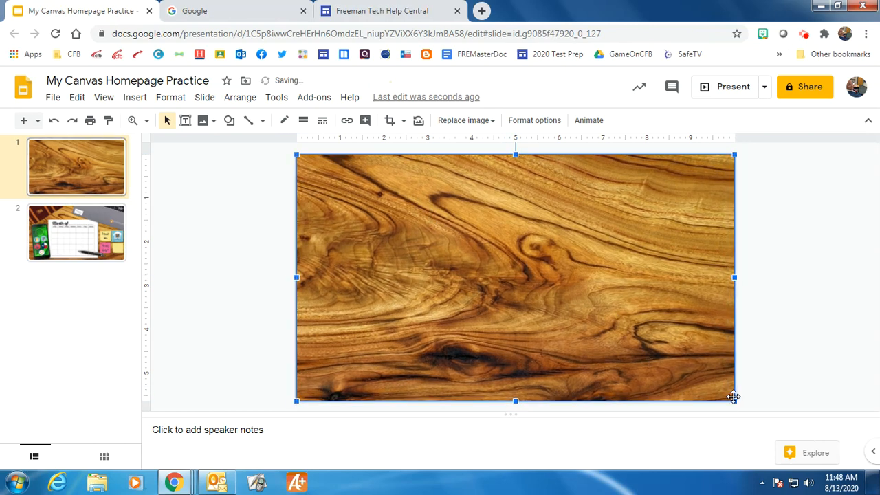
click(778, 323)
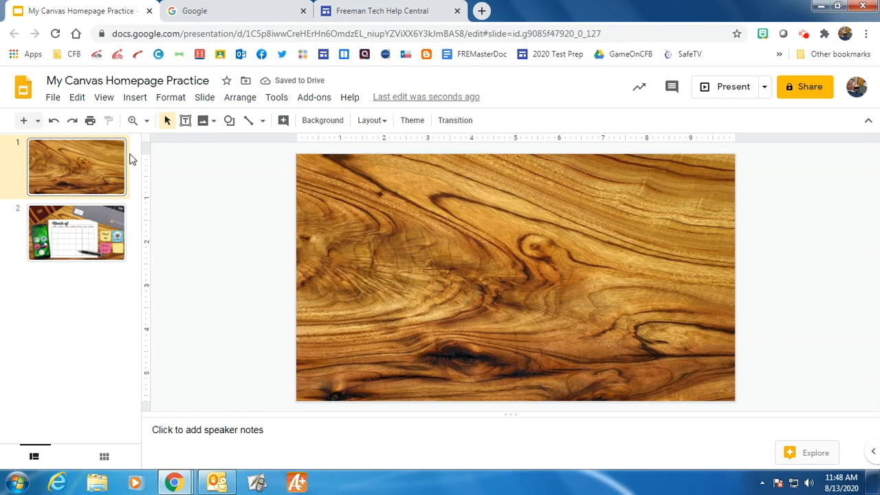
Compare with the finished desk on slide 2, return to slide 1, and search the web for "coffee" images
click(97, 210)
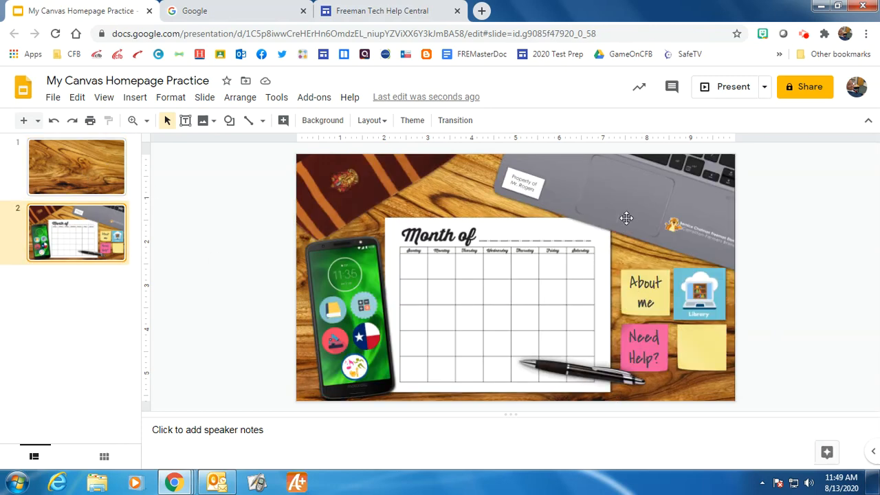
click(89, 169)
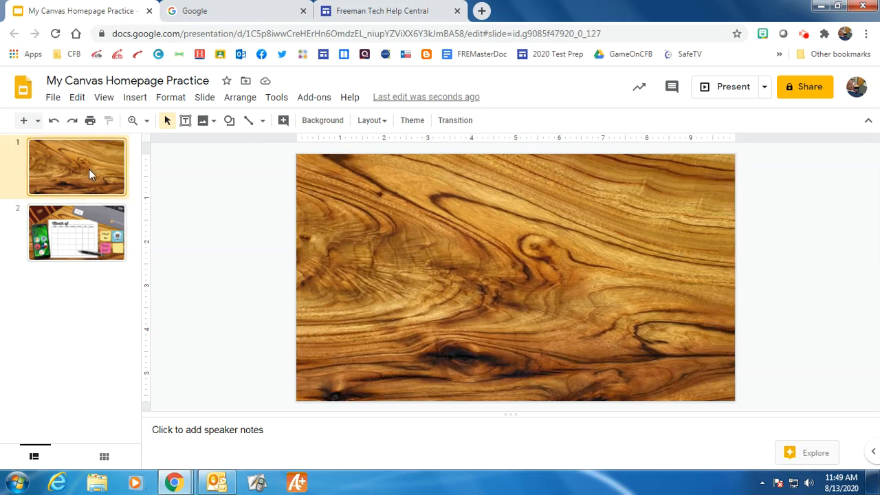
click(213, 122)
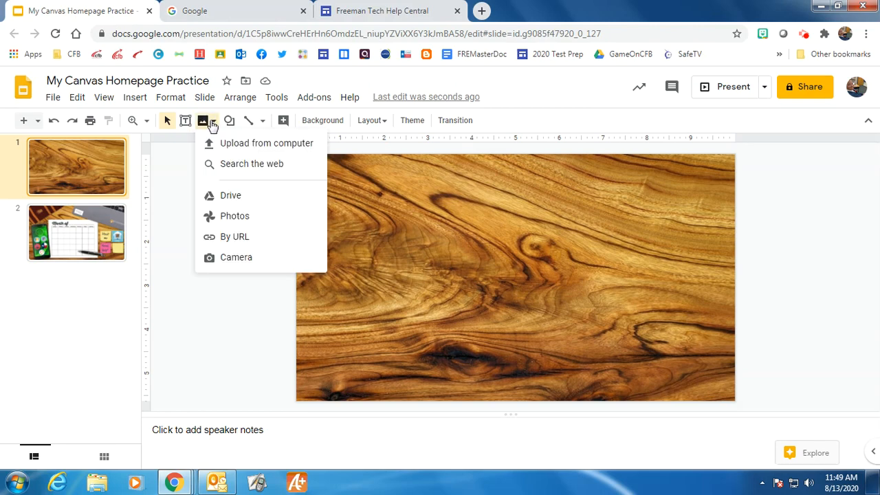
click(244, 164)
drag(831, 128, 645, 140)
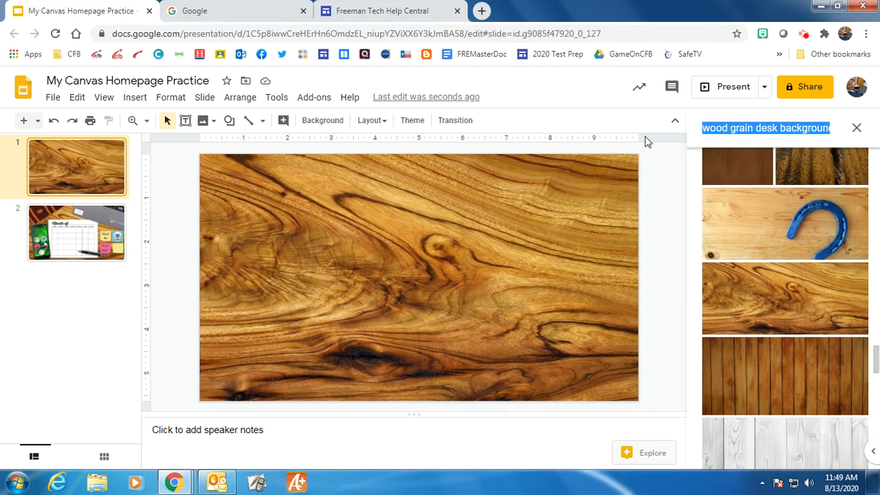
text(coffe)
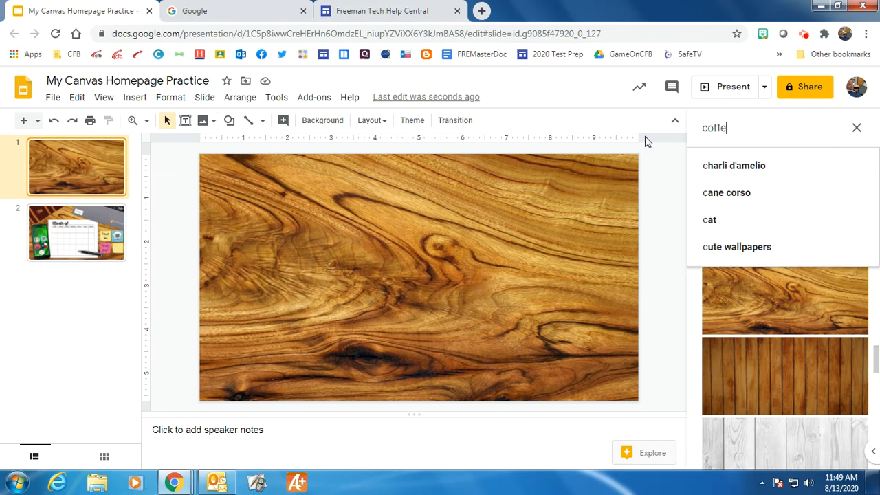
text(e)
key(Return)
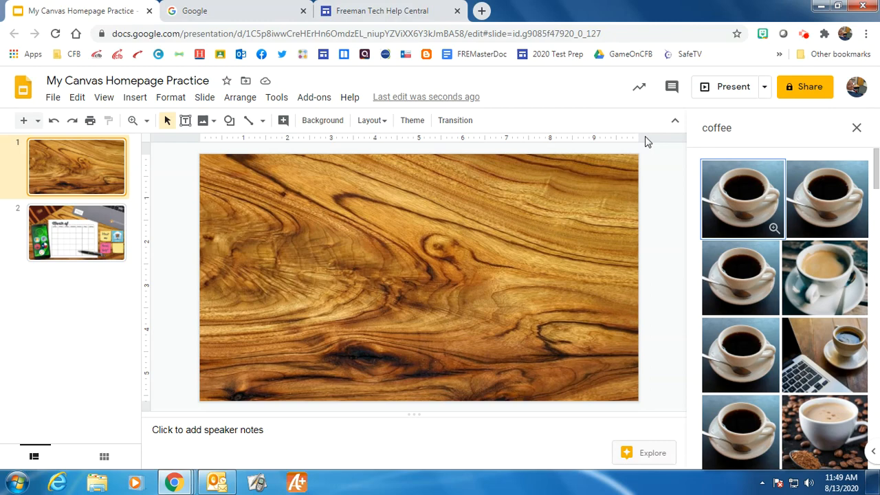
scroll(749, 295, down, 4)
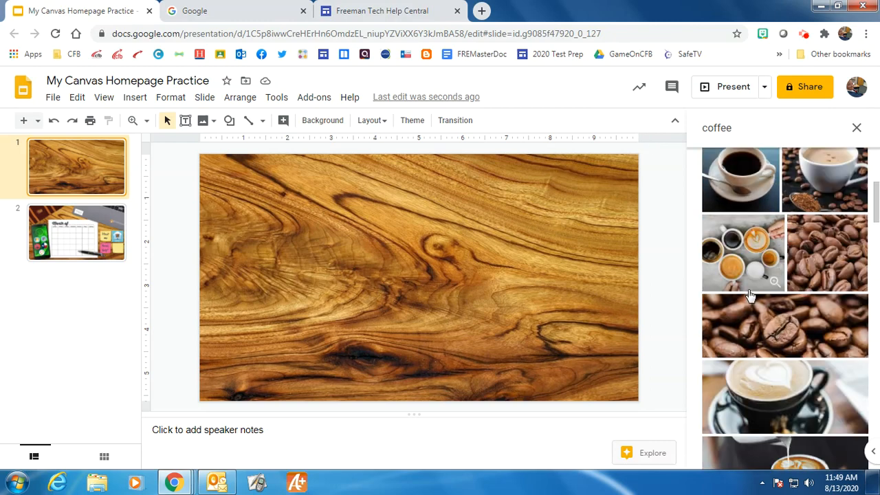
scroll(749, 296, up, 5)
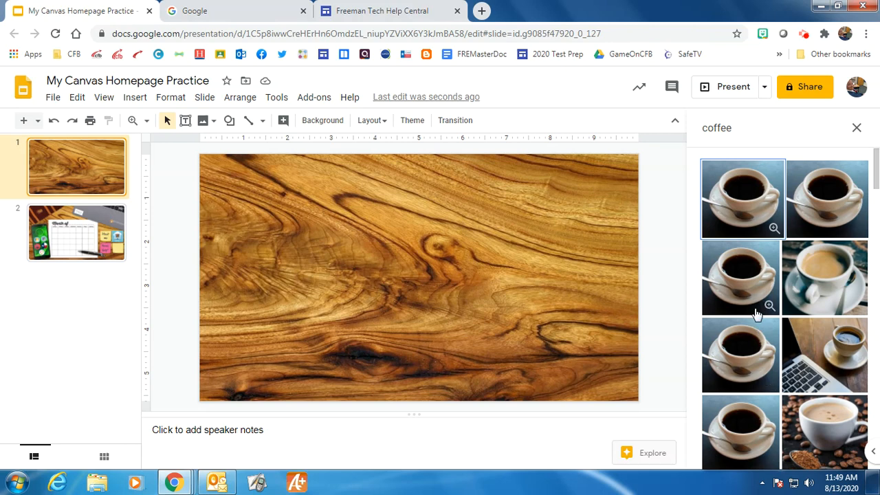
Refine the image search to "coffee from above" and browse the results
click(761, 129)
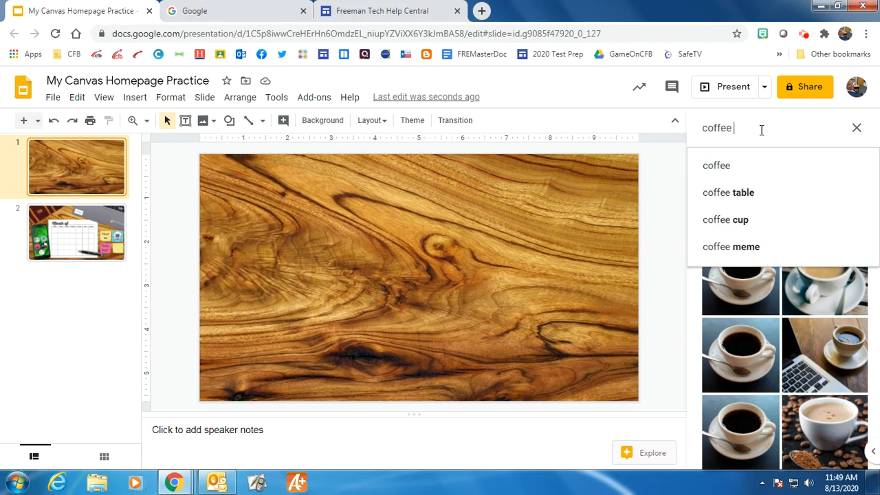
text(from abov)
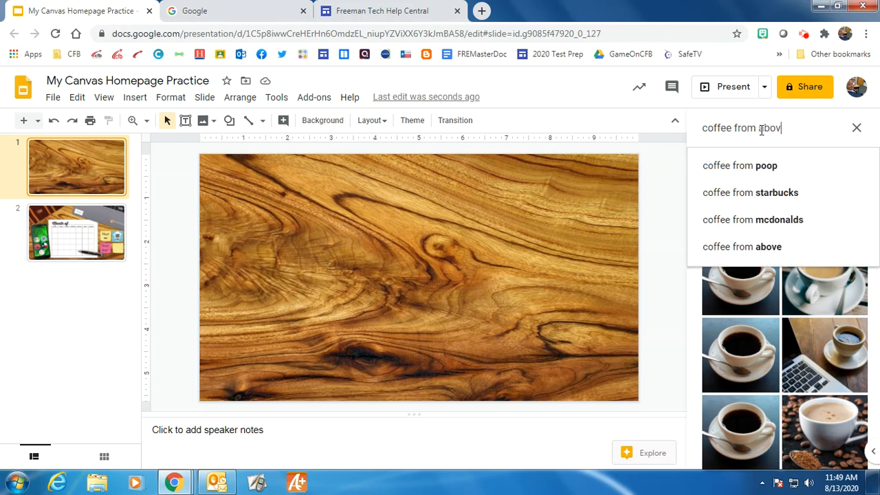
text(e)
key(Return)
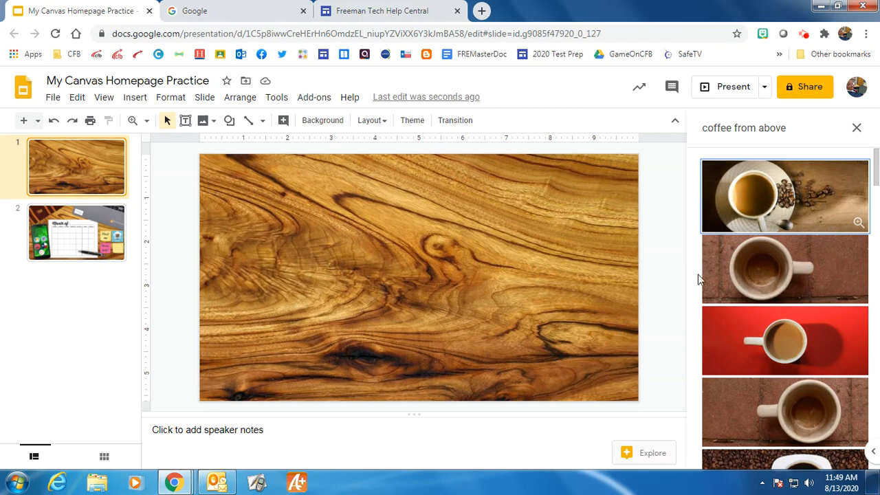
scroll(808, 368, down, 10)
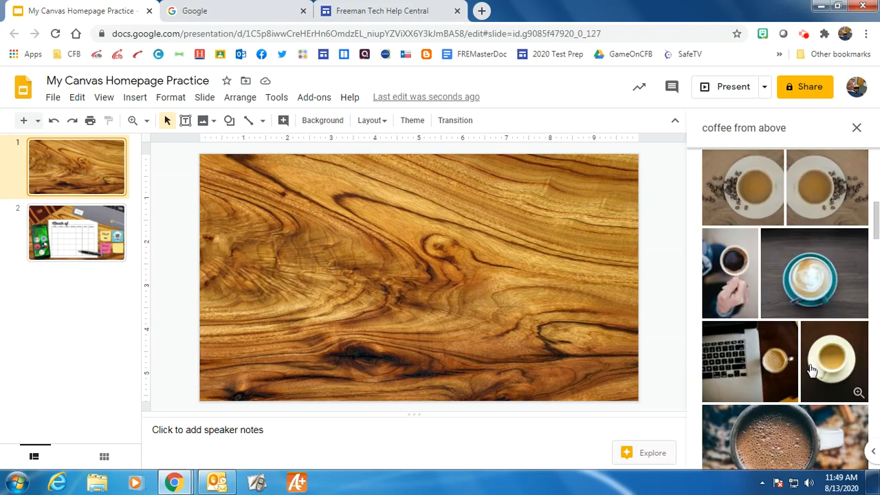
scroll(815, 359, up, 10)
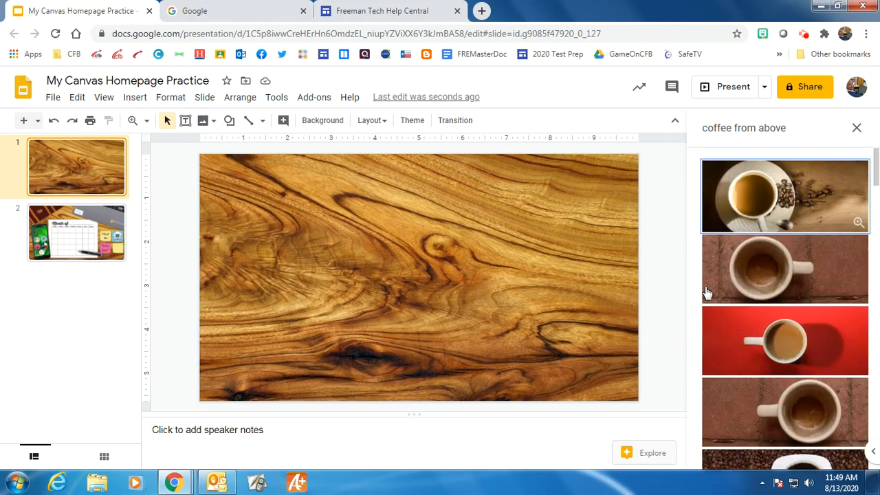
Narrow the image search to "coffee from above transparent" and browse for a cup without a background
click(801, 132)
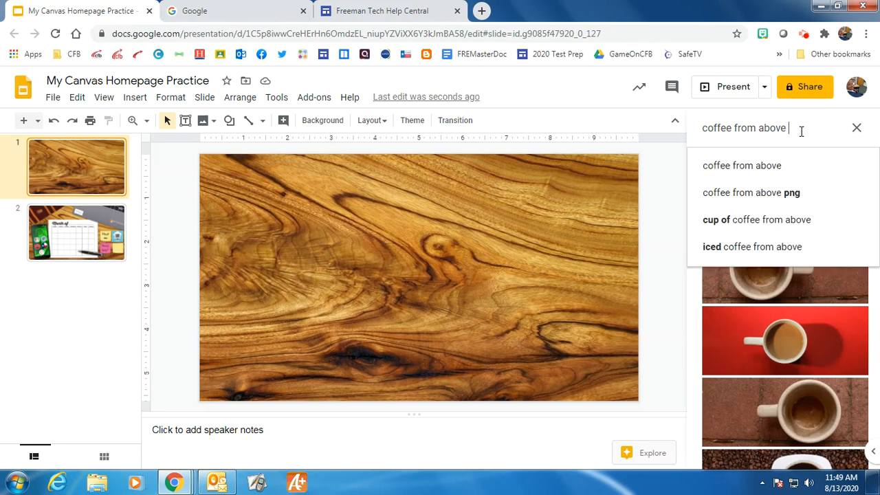
text(transparent)
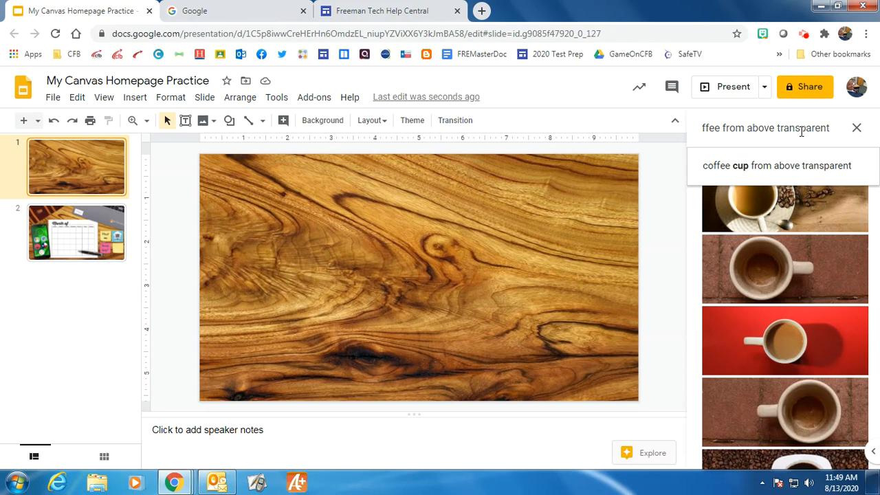
key(Return)
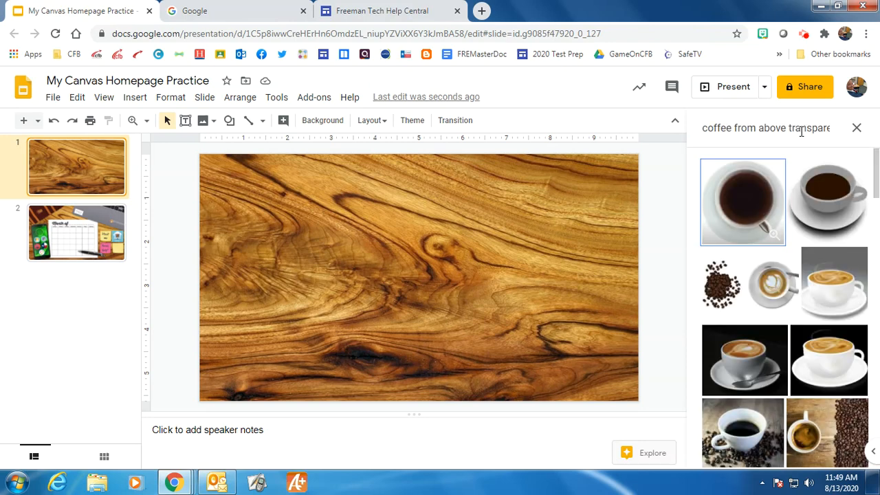
scroll(820, 328, down, 10)
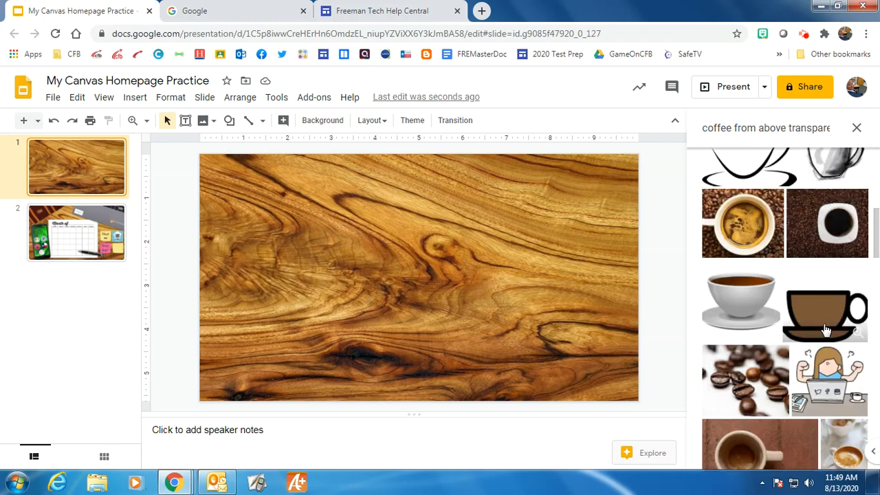
scroll(820, 329, up, 10)
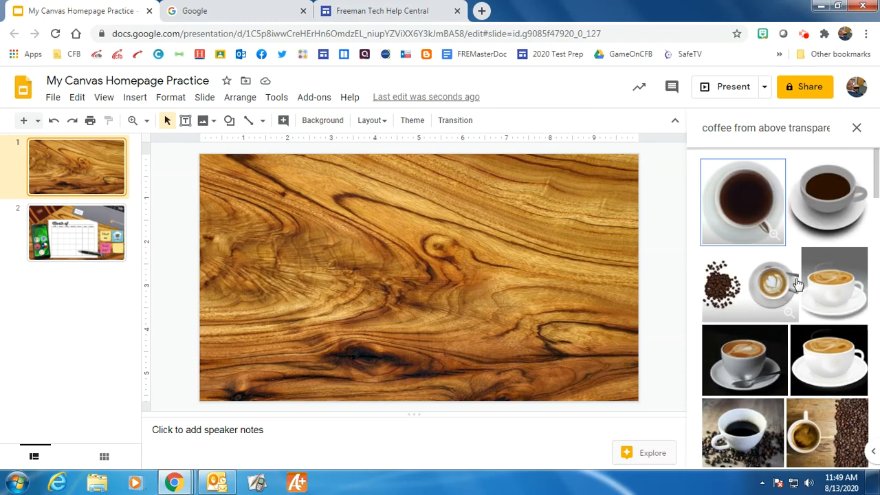
Try out the black coffee cup image, shrunk near the lower-right corner of slide 1, and remove it
click(753, 203)
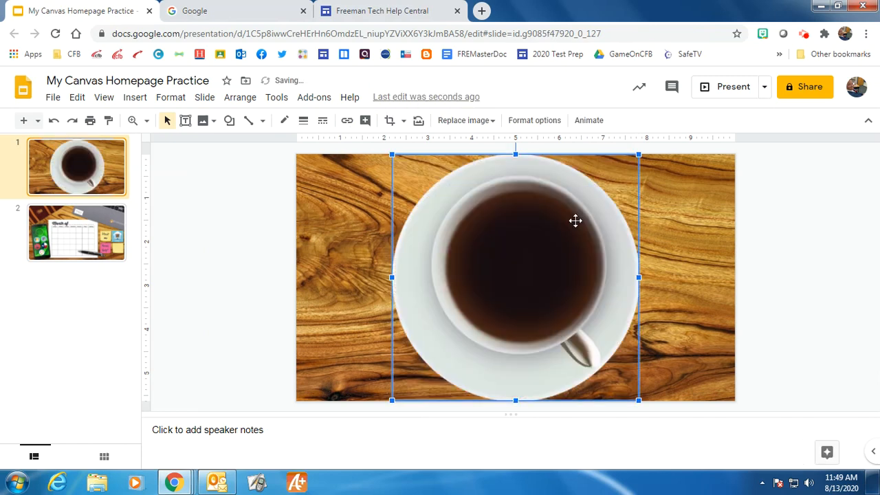
drag(390, 159, 533, 295)
drag(584, 337, 659, 327)
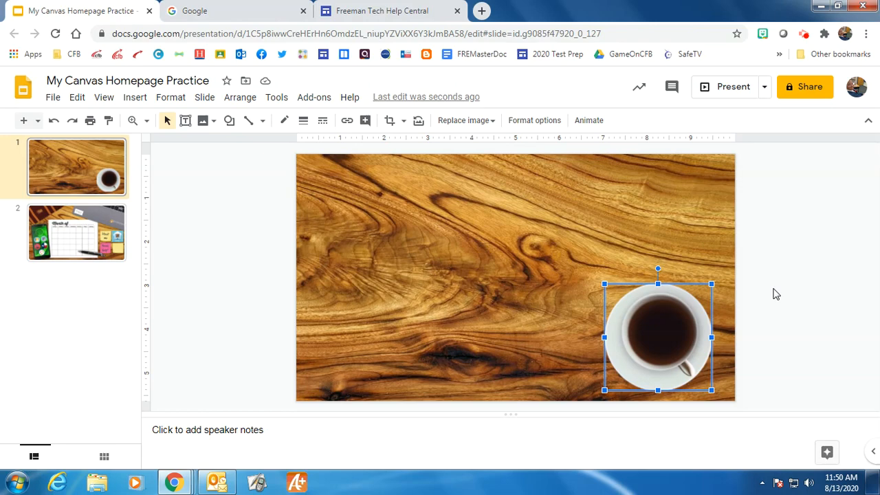
key(Delete)
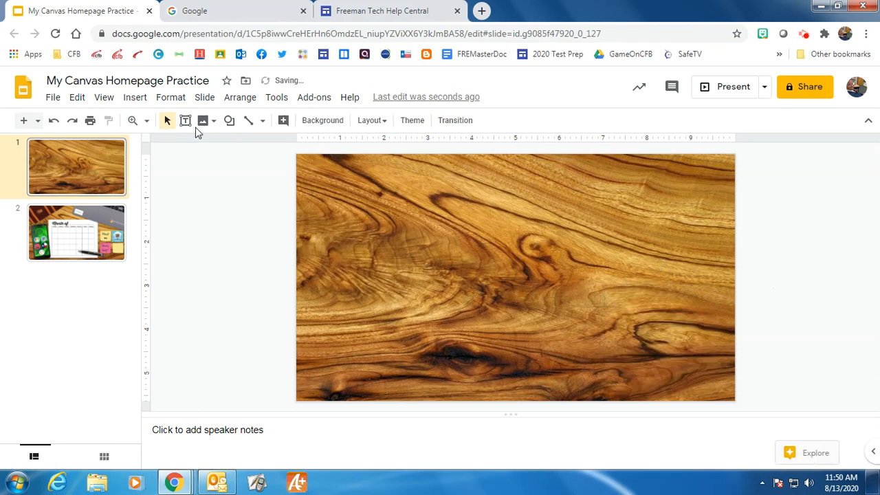
Search the web from within the presentation for "starbucks from above transparent" images and browse the results
click(212, 122)
click(253, 166)
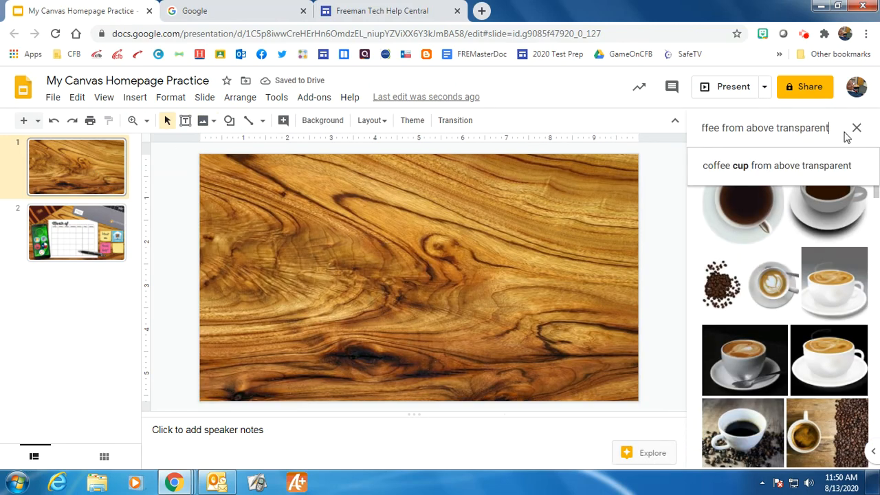
double_click(720, 123)
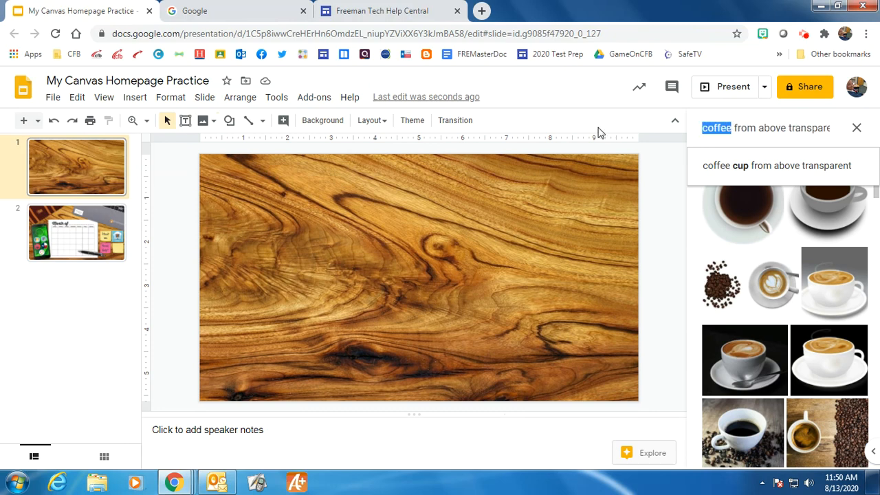
text(starbuc)
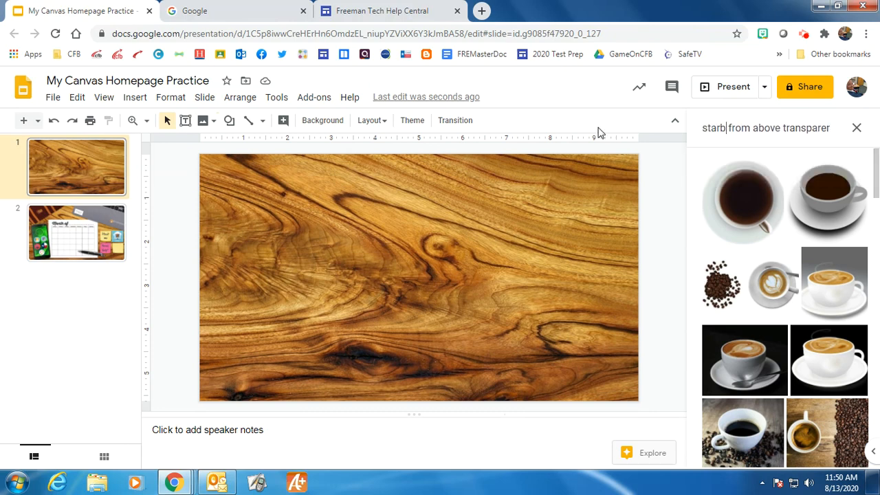
text(ks)
key(Return)
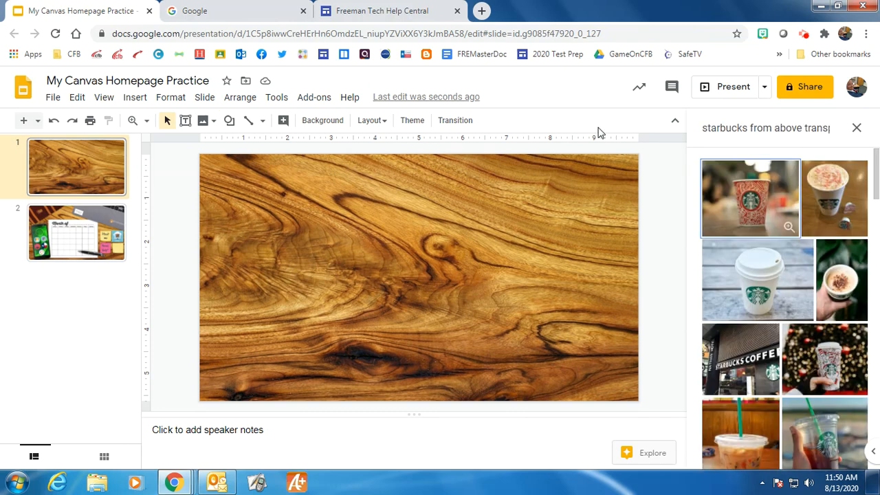
scroll(804, 227, down, 5)
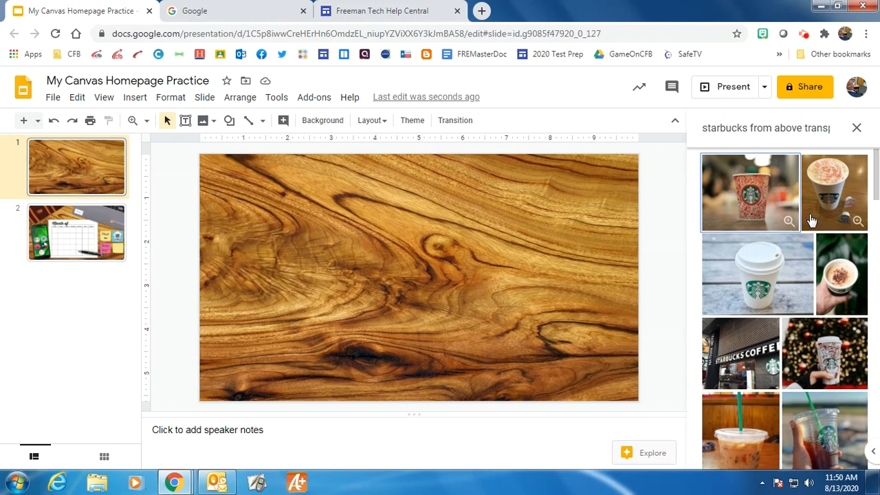
scroll(802, 261, down, 10)
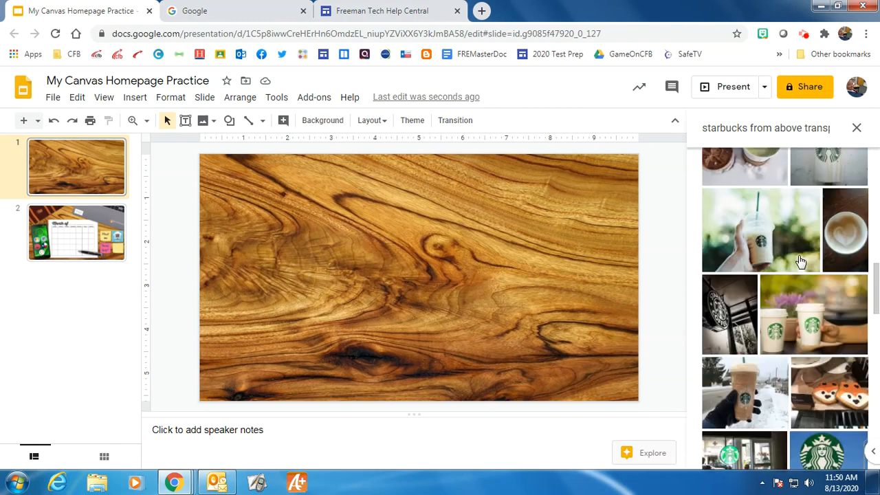
scroll(797, 260, up, 1)
Copy the query "starbucks from above transparent" and search Google Images with it in the other browser tab
drag(704, 128, 878, 156)
key(ctrl+c)
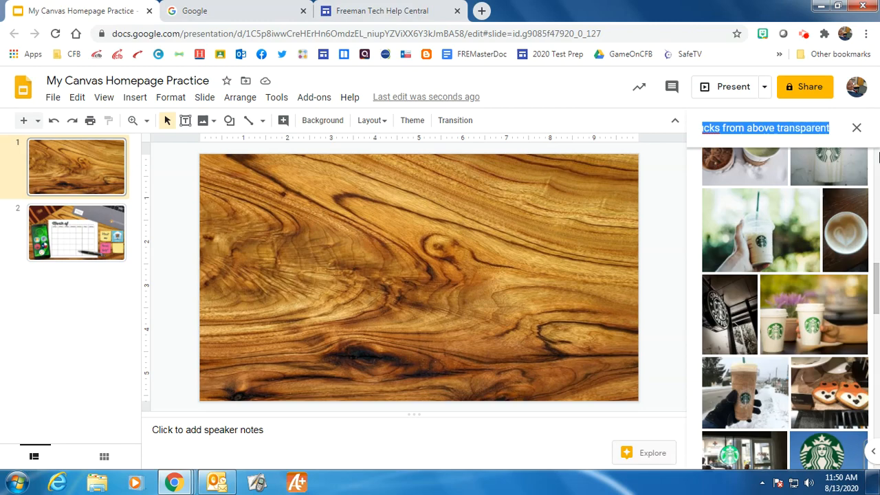
click(235, 16)
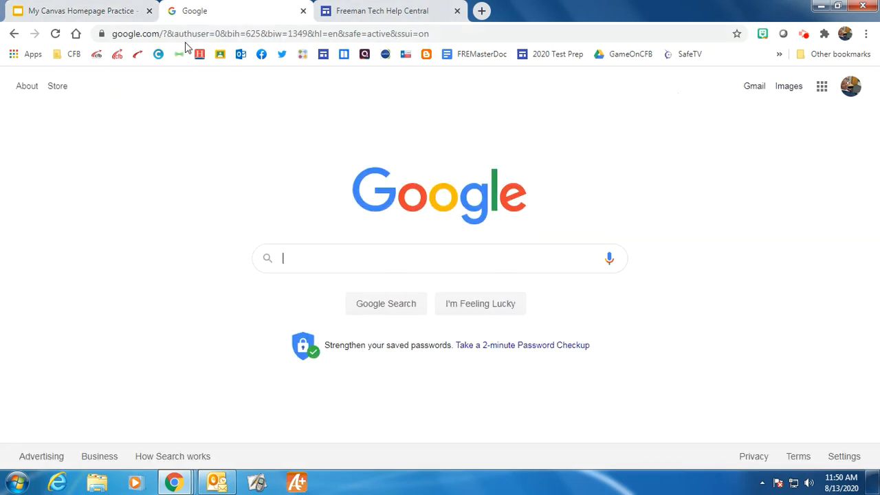
click(789, 87)
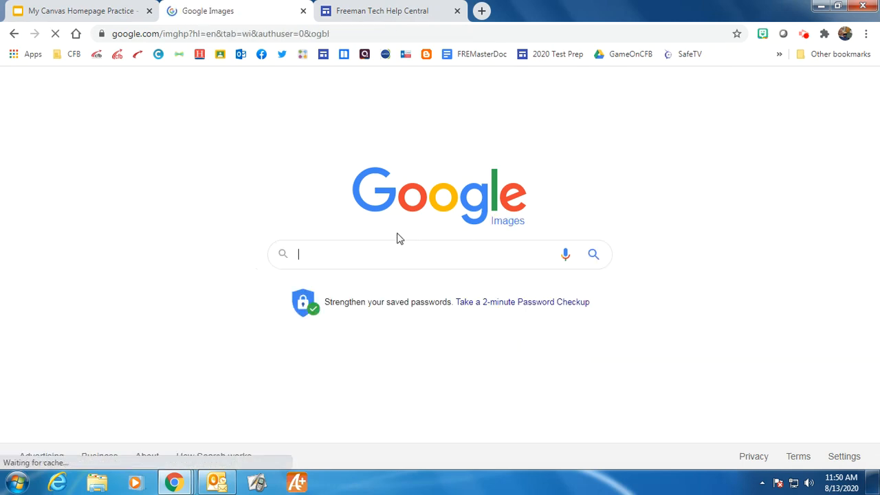
key(ctrl+v)
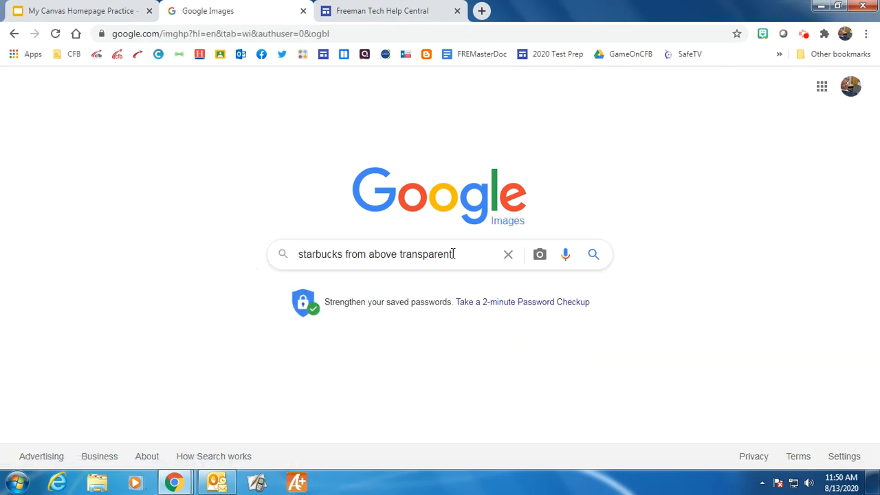
key(Return)
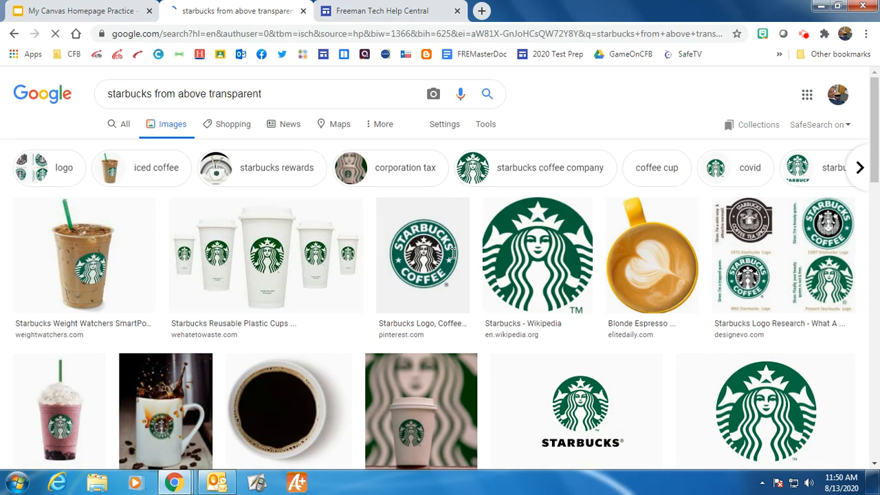
Filter the image results to Labeled for Reuse and open the preview of the white latte cup seen from above
click(486, 125)
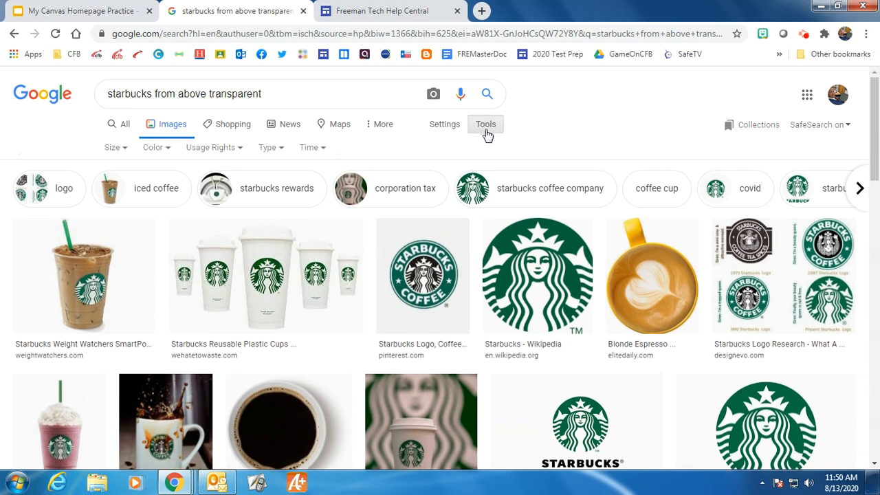
click(220, 147)
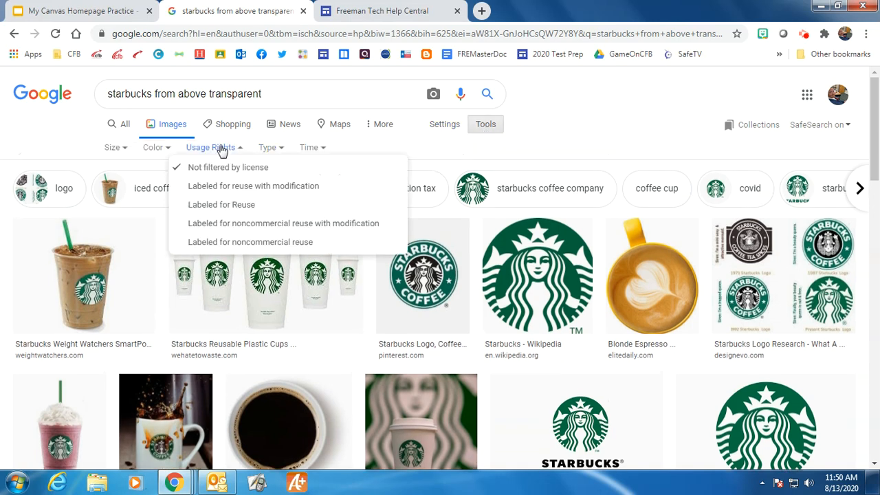
click(234, 208)
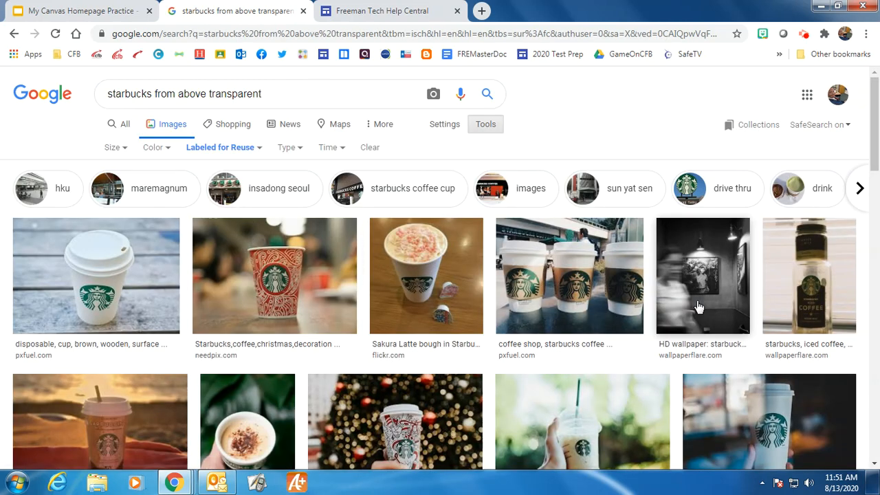
scroll(512, 297, down, 4)
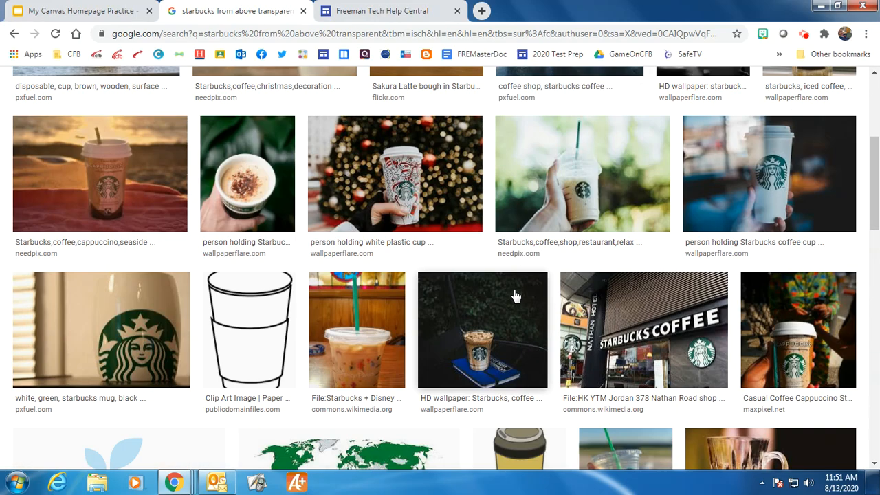
scroll(516, 296, down, 10)
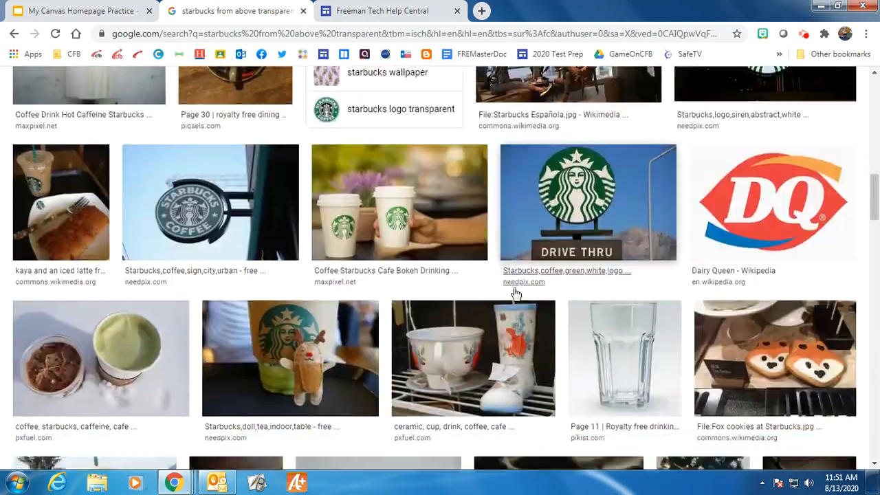
scroll(515, 294, down, 4)
click(227, 269)
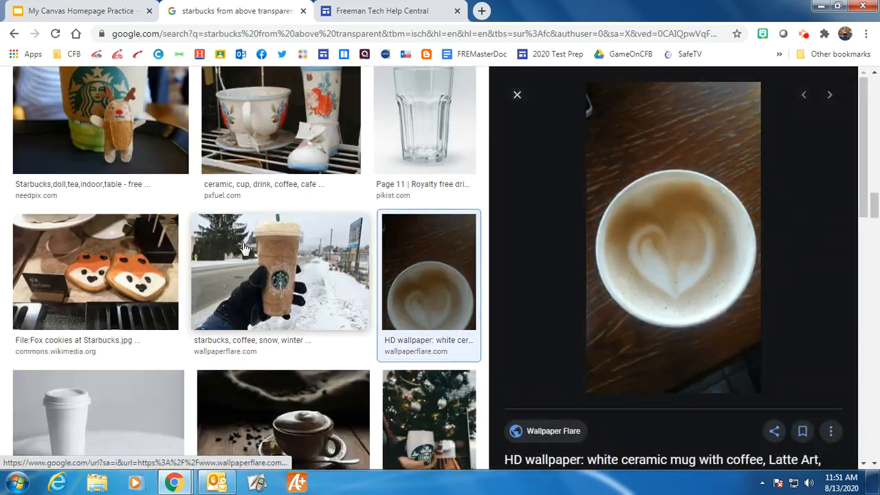
Open the remove.bg website in a new browser tab
click(481, 12)
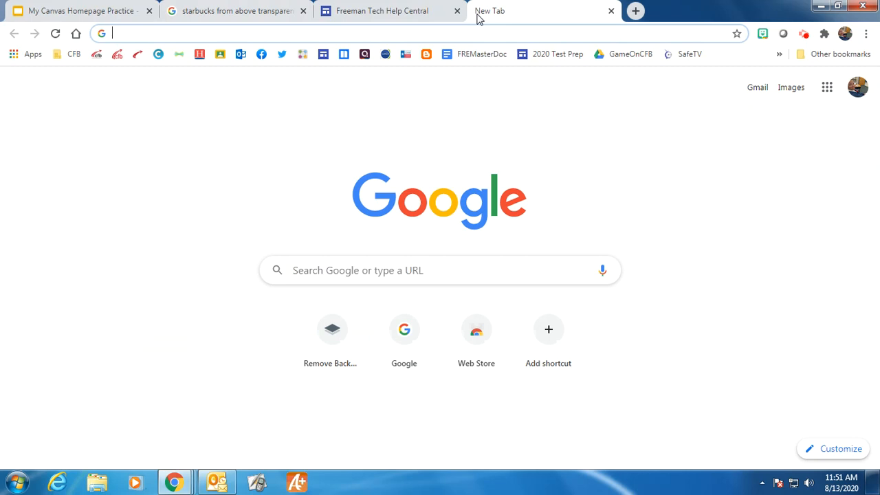
text(remove.)
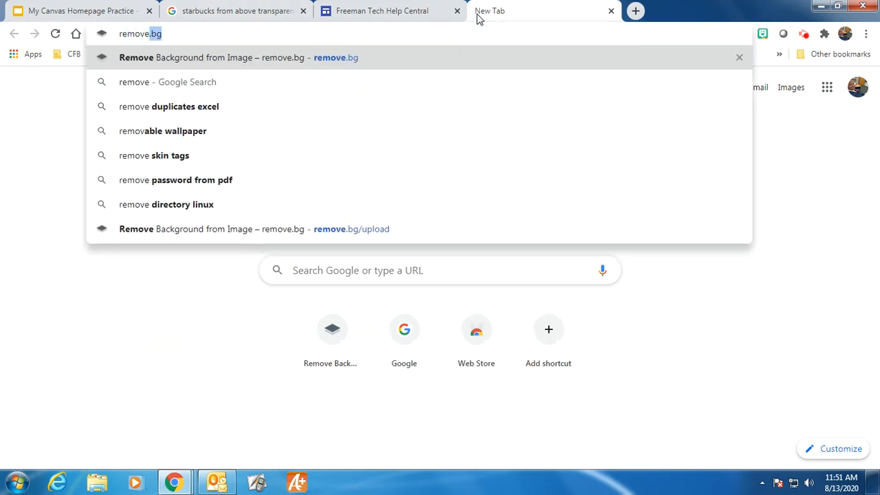
text(bg)
key(Return)
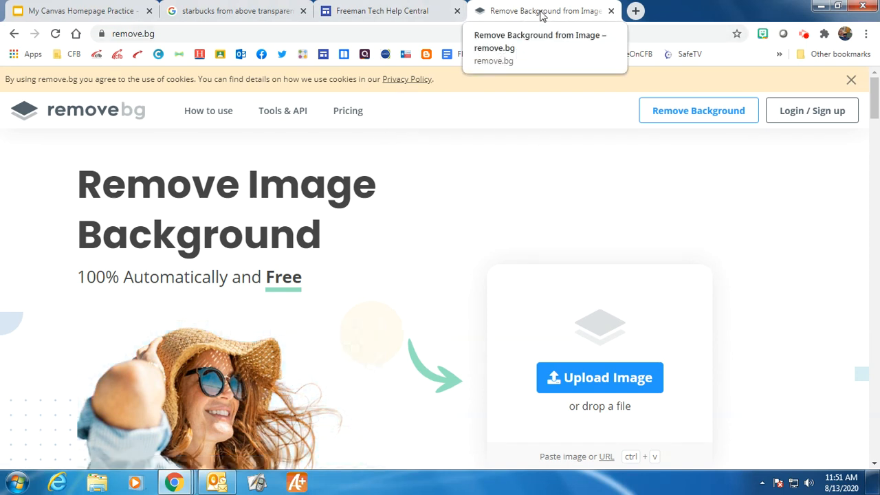
Arrange remove.bg in its own window beside the image search window, with the latte cup preview in view
drag(540, 12, 876, 87)
click(365, 14)
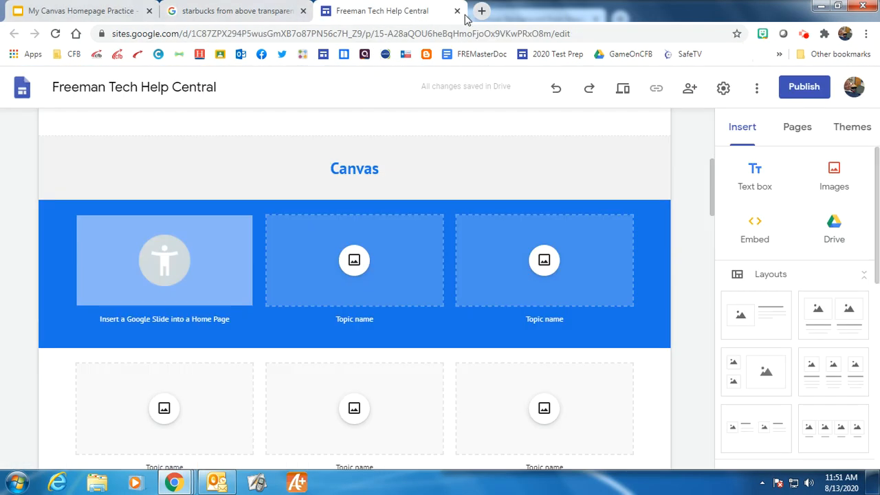
click(275, 12)
drag(643, 7, 1, 137)
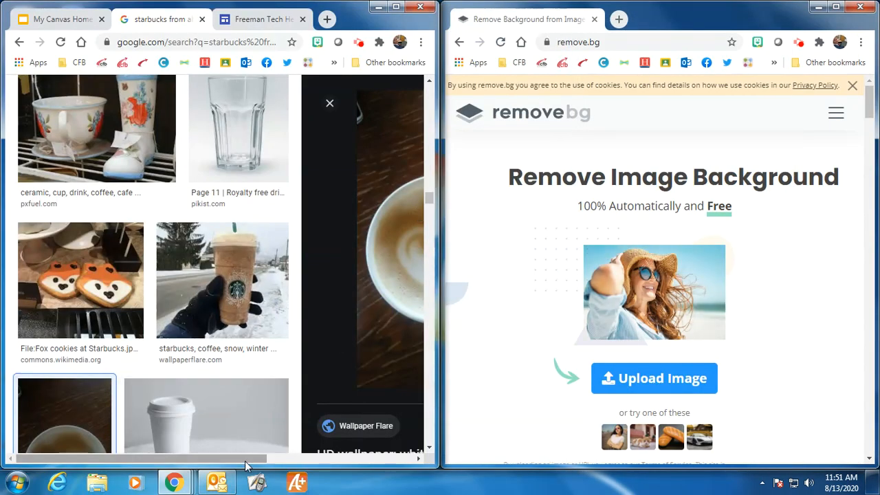
drag(248, 457, 363, 458)
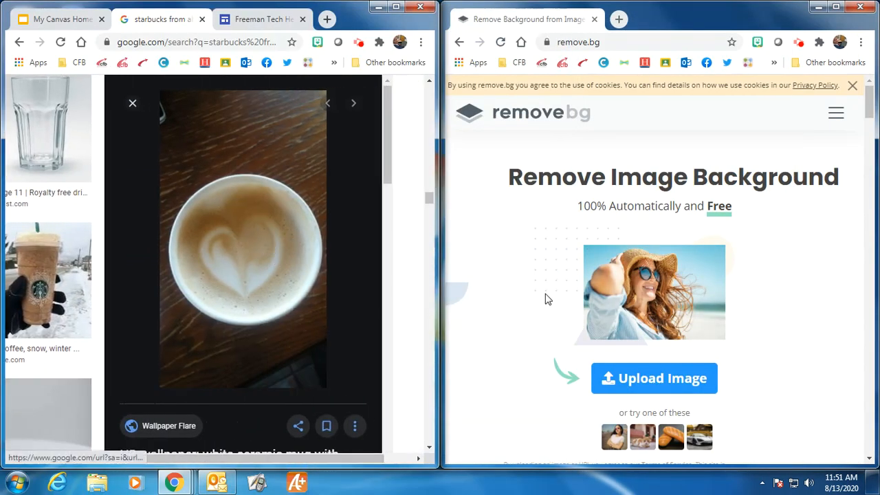
Upload the latte cup image to remove.bg to remove its background, and copy the resulting image
drag(254, 245, 674, 296)
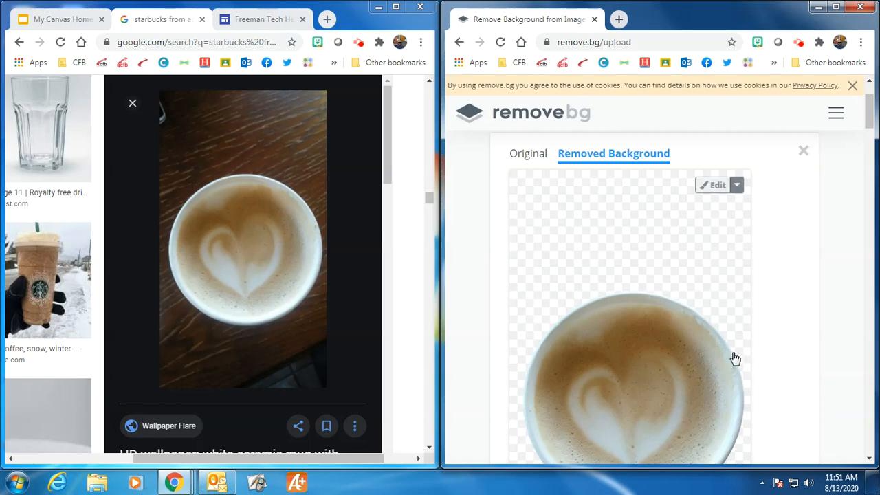
scroll(728, 357, down, 2)
right_click(624, 274)
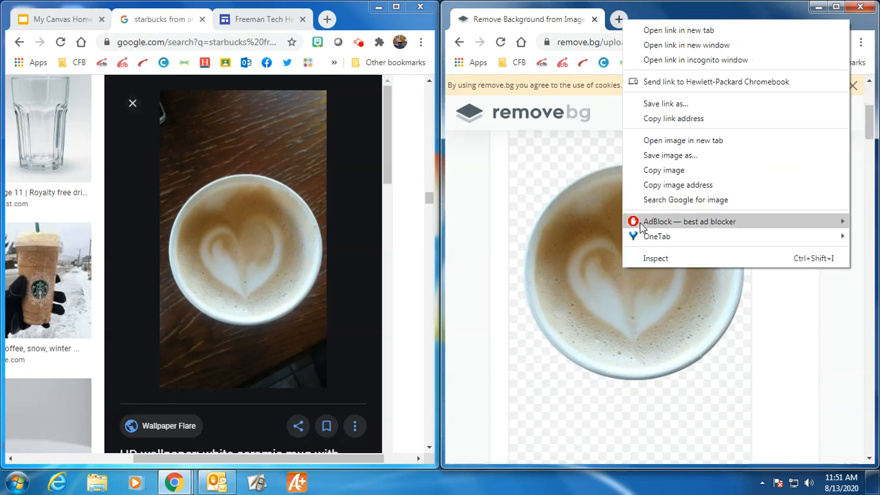
click(664, 169)
Close remove.bg, return to the full-size presentation window, paste the latte cup onto slide 1, and move it toward the slide's right side
click(62, 19)
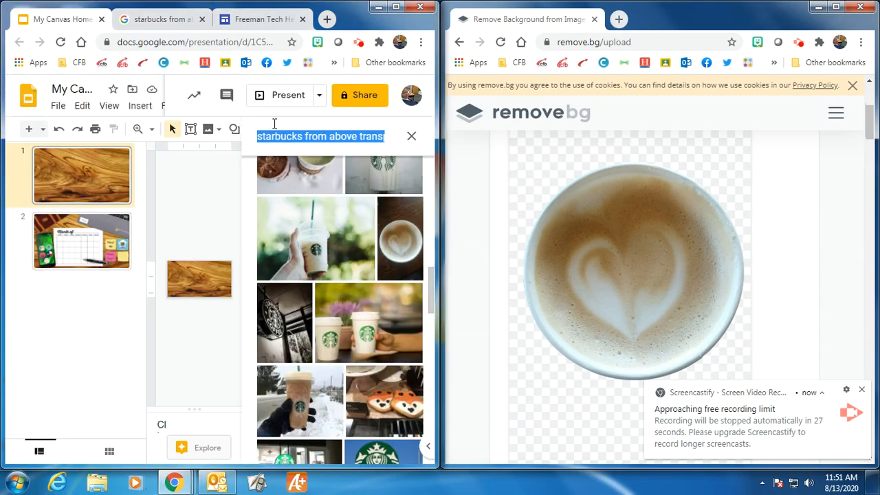
click(868, 10)
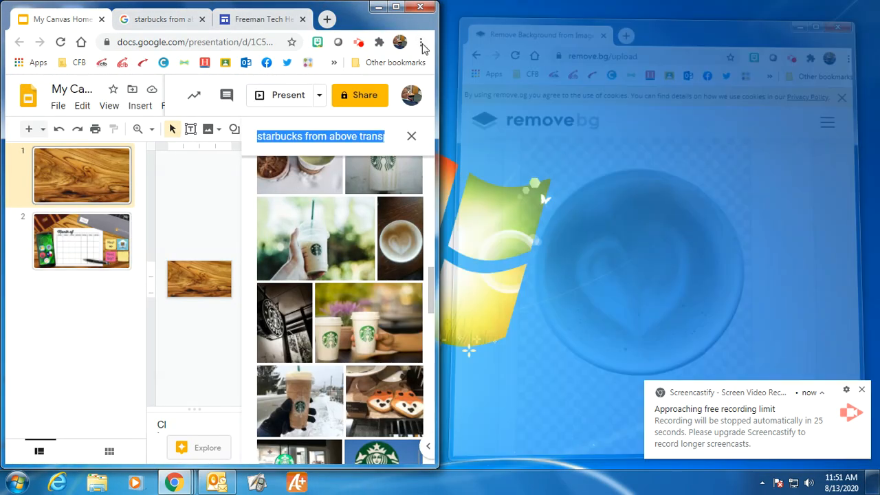
click(395, 7)
right_click(529, 305)
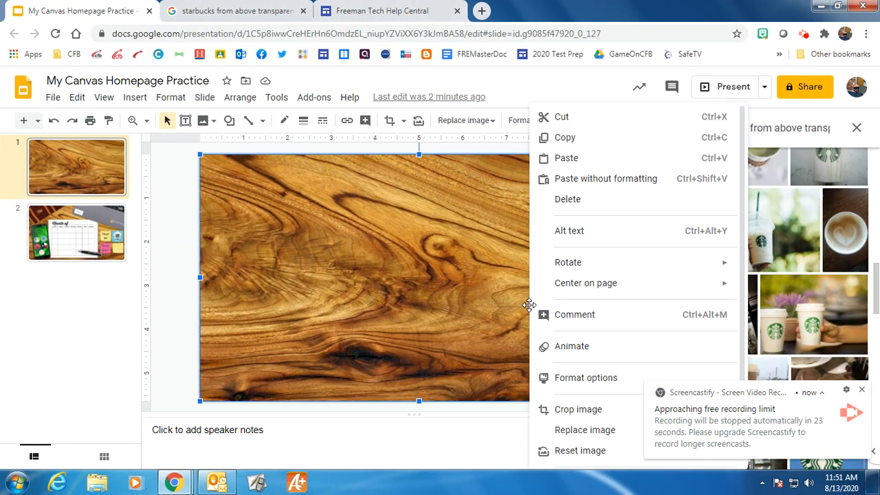
click(575, 159)
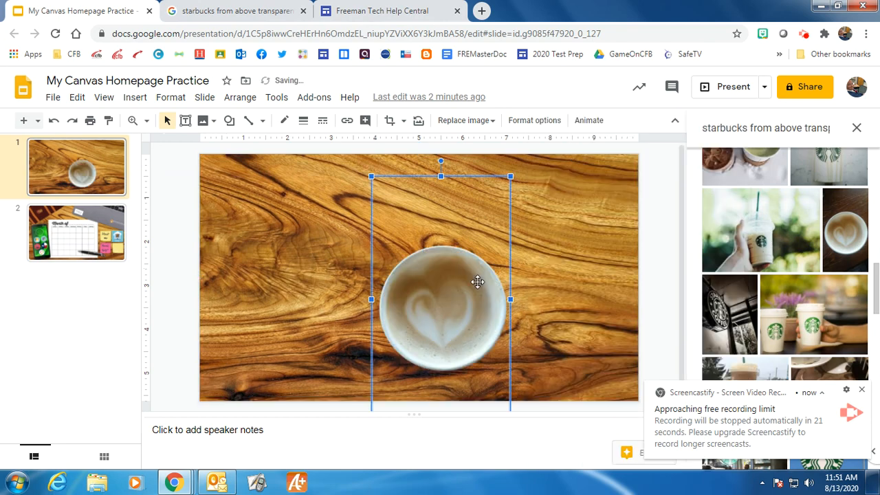
drag(475, 287, 580, 283)
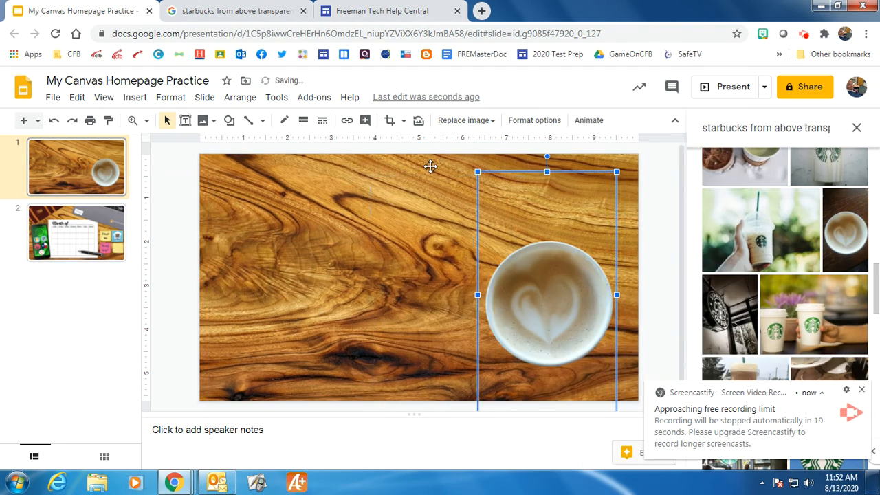
Crop the empty transparent areas above and below the latte cup so the frame fits closely around it
click(390, 121)
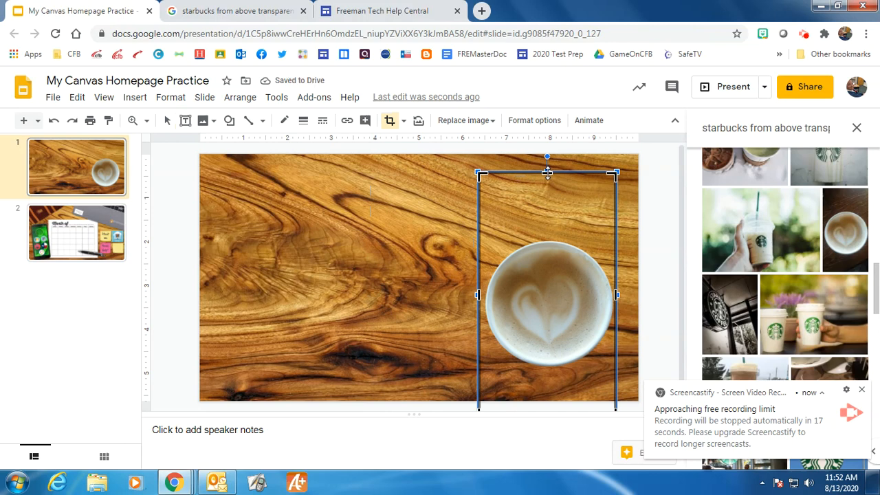
drag(547, 237, 547, 241)
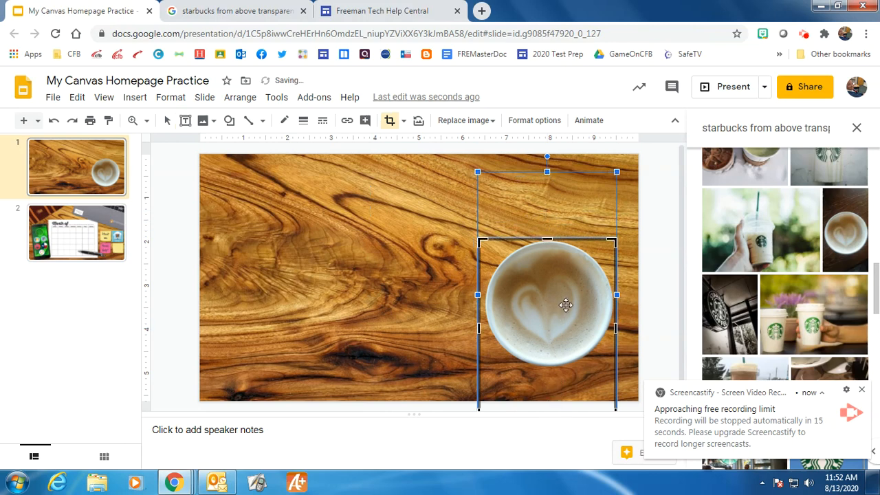
scroll(565, 305, down, 1)
drag(546, 398, 548, 350)
key(Return)
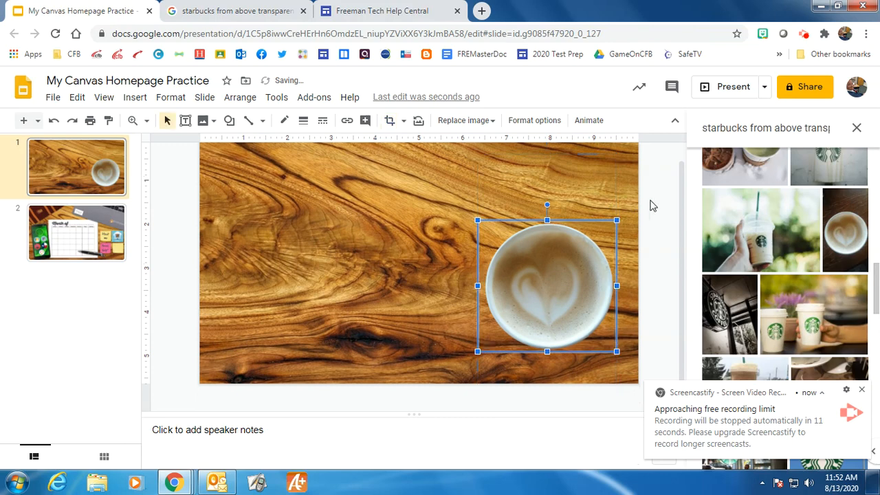